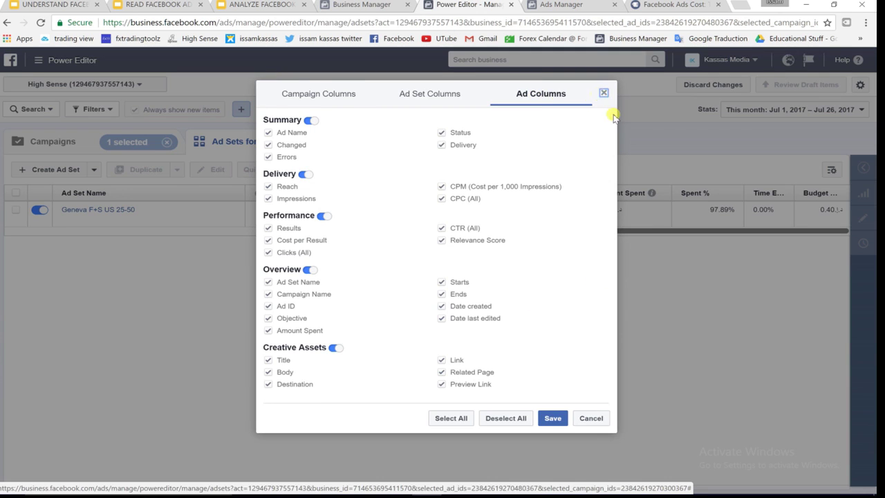
Review the campaign's ad sets in Power Editor, then go to the High Sense Ads table in Ads Manager
click(603, 91)
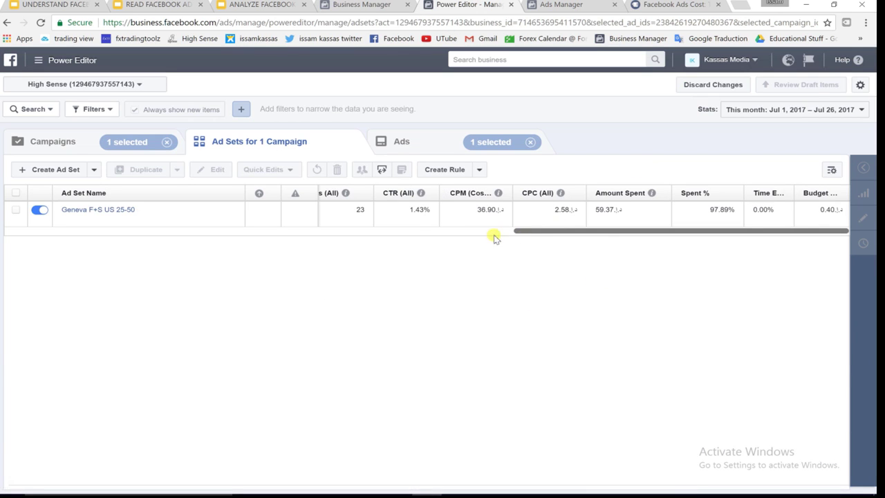
drag(536, 234, 414, 233)
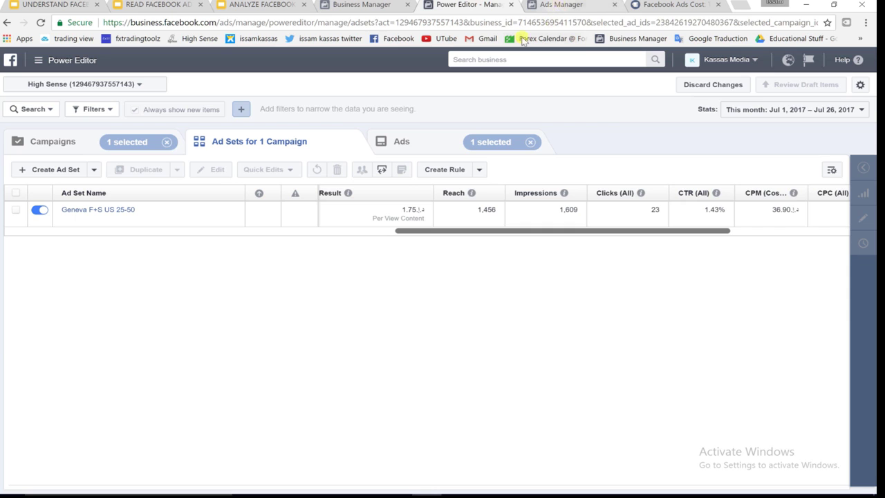
click(573, 5)
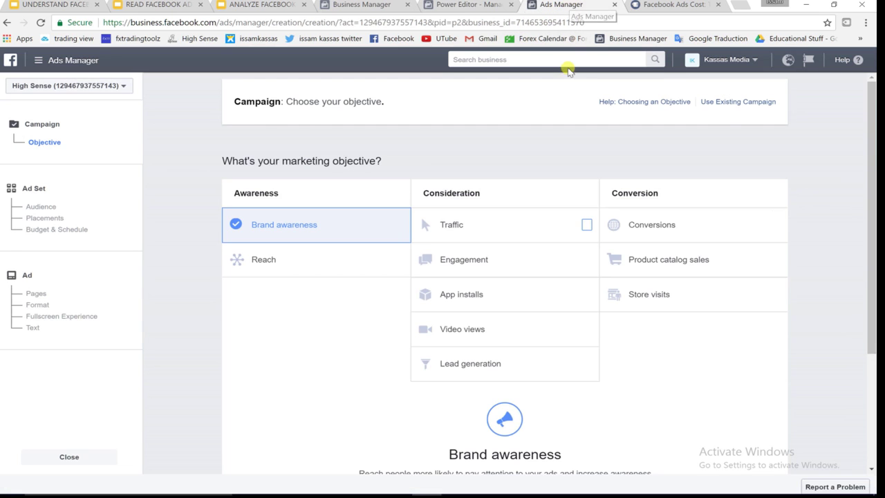
click(448, 5)
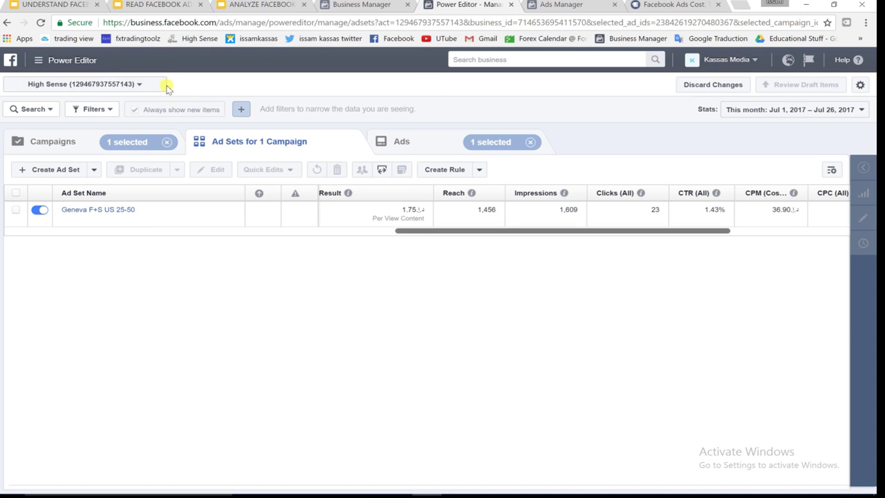
click(70, 61)
click(29, 123)
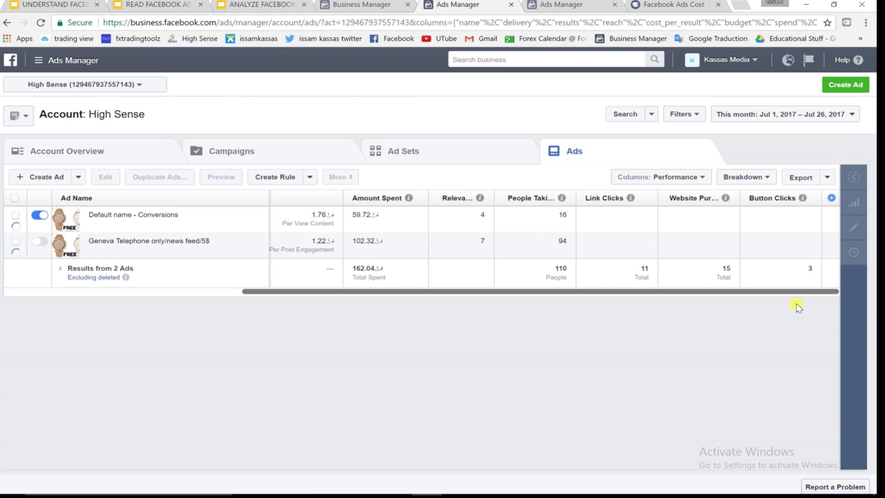
Tick Frequency in Customize Columns and apply it, bringing the ads table to 15 columns
mouse_move(833, 297)
mouse_down()
mouse_move(822, 297)
mouse_move(840, 291)
mouse_up()
click(832, 197)
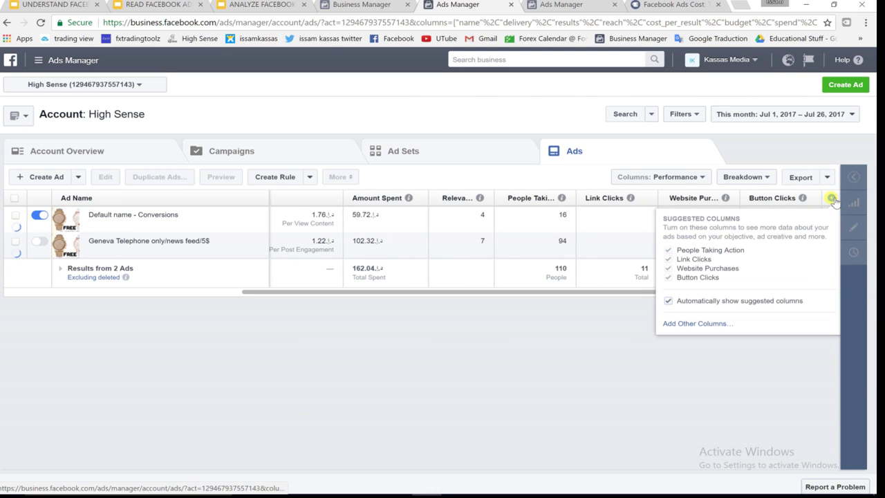
click(683, 331)
click(681, 331)
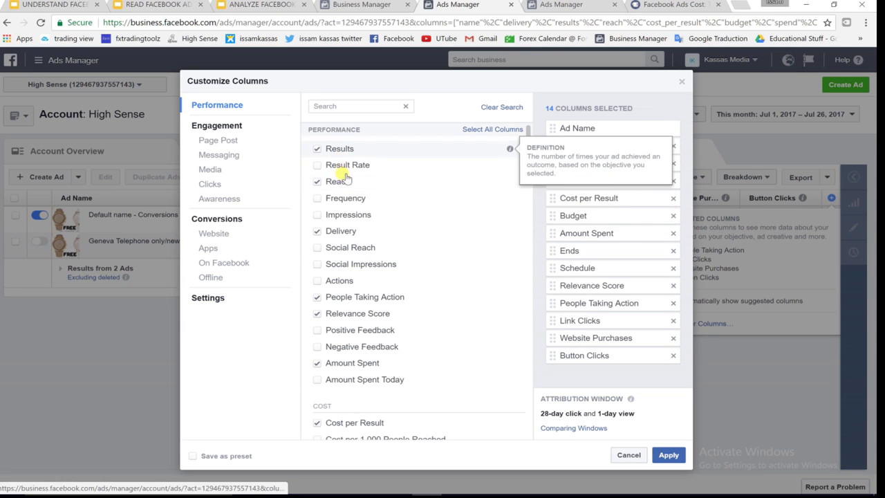
mouse_move(350, 202)
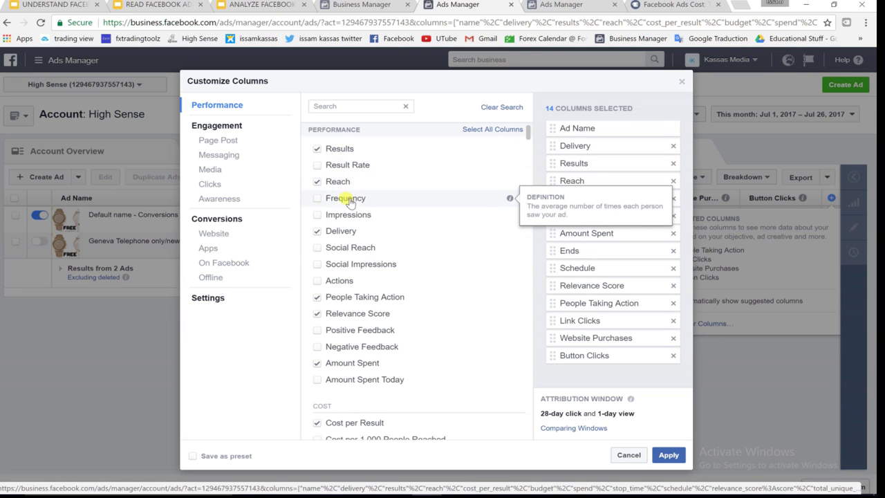
click(317, 200)
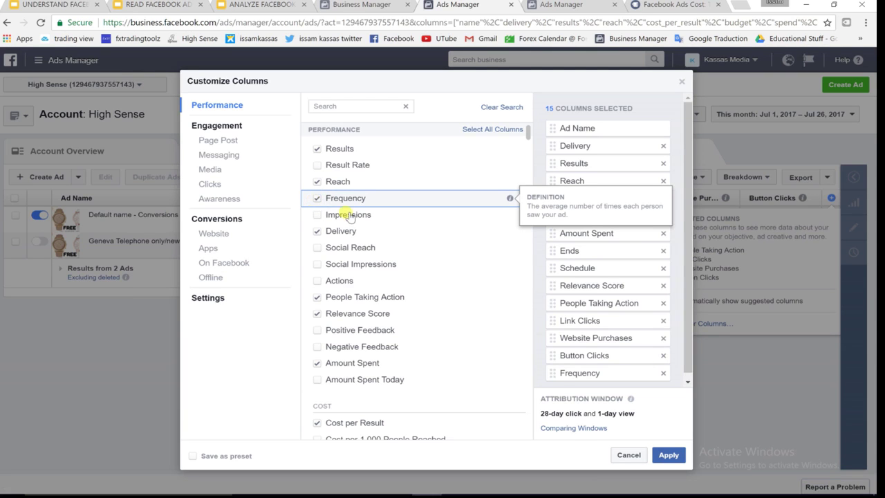
click(676, 459)
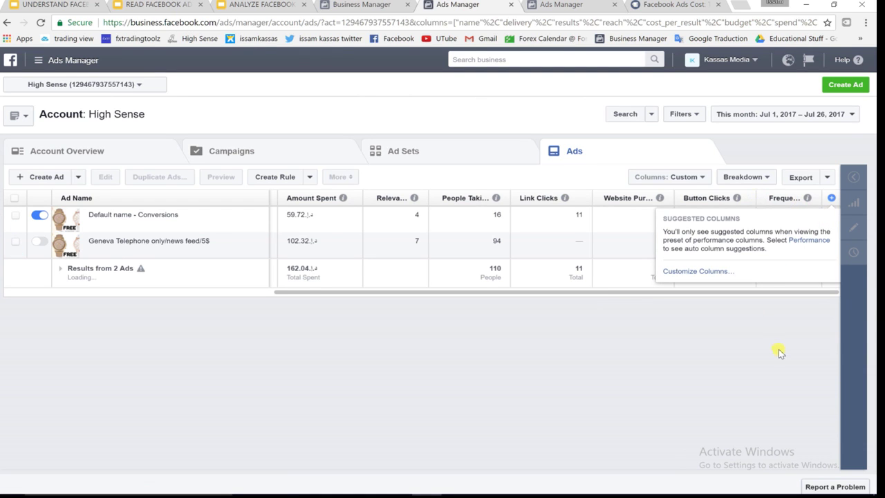
Narrow the Button Clicks column, check the first ad's Frequency of 1.11, then view the deck's Frequency slide
drag(756, 197, 688, 198)
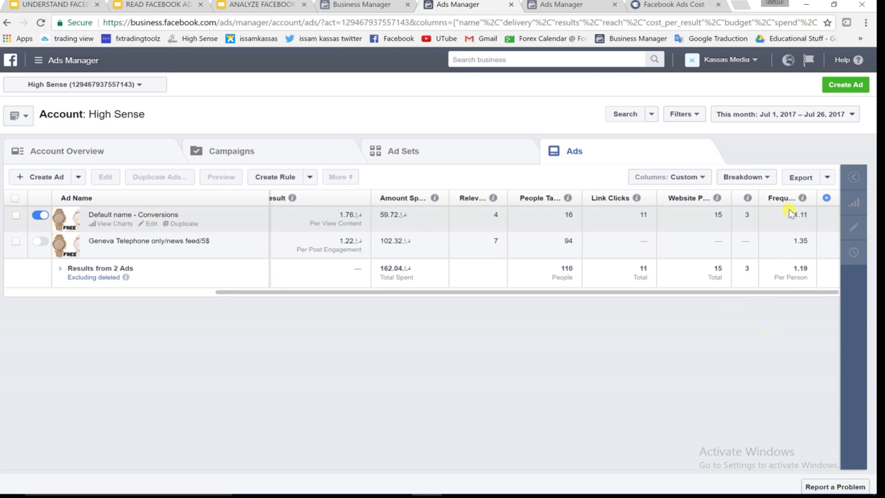
mouse_move(802, 197)
double_click(831, 226)
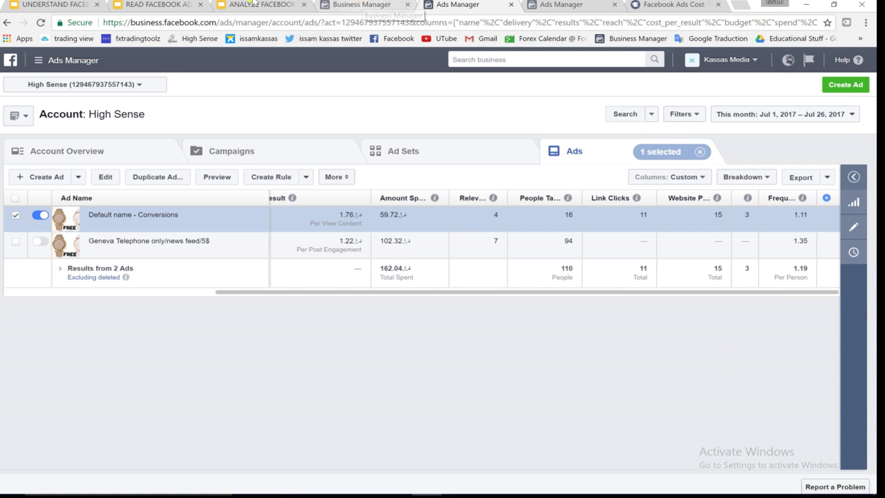
click(153, 4)
click(263, 4)
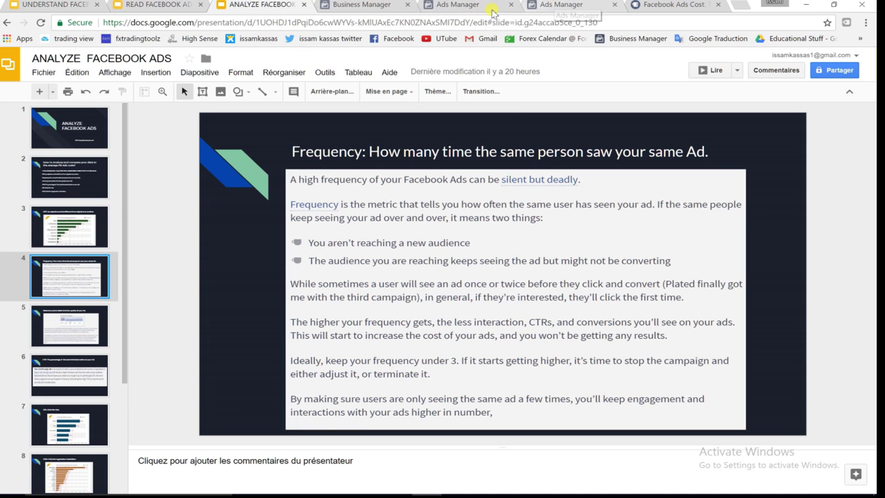
View the deck's slide 5 on Relevancy score, then return to the ads table with scores 4 and 7
click(557, 7)
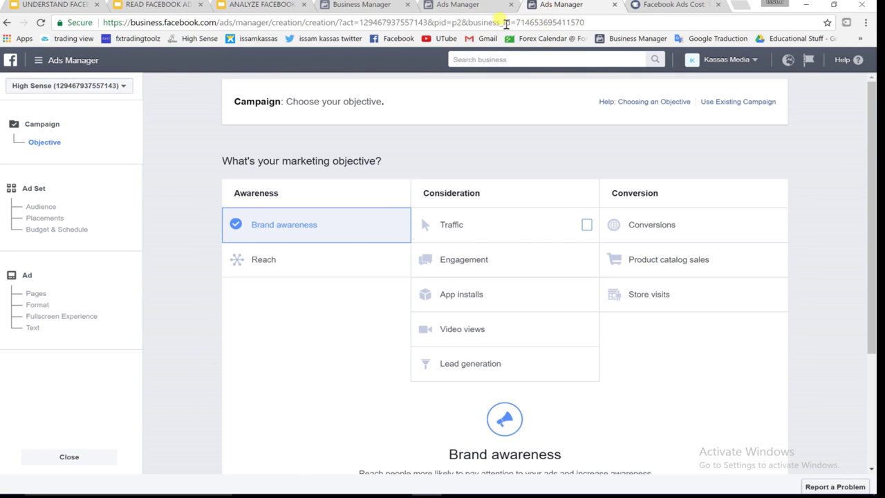
click(475, 6)
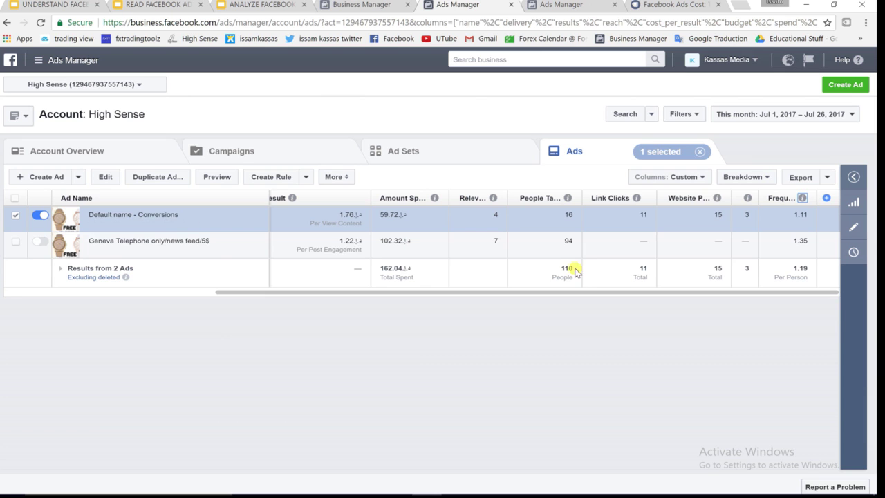
click(263, 6)
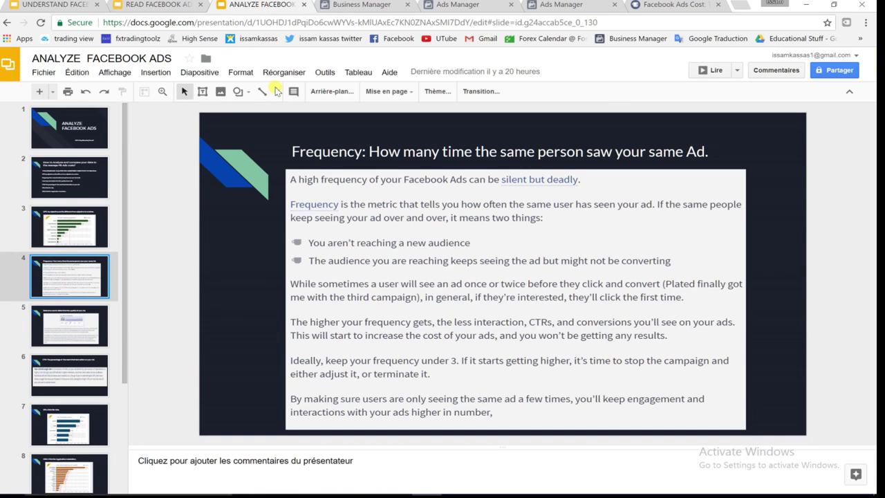
click(74, 325)
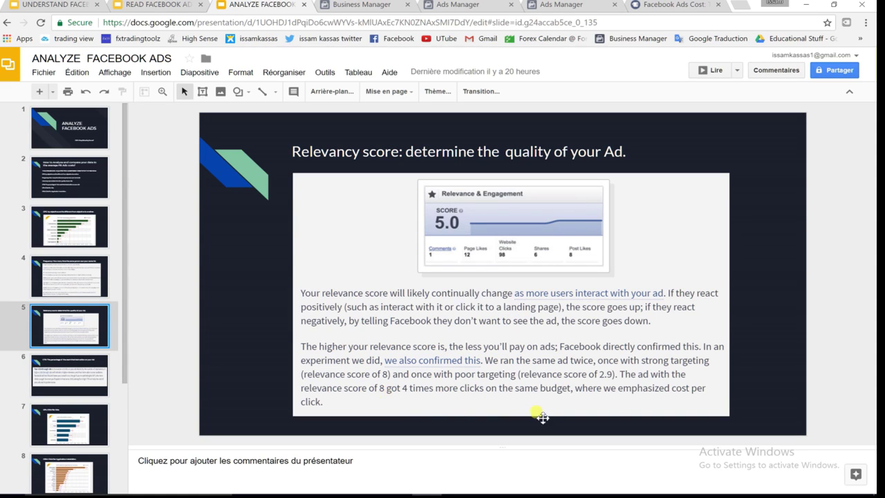
click(466, 7)
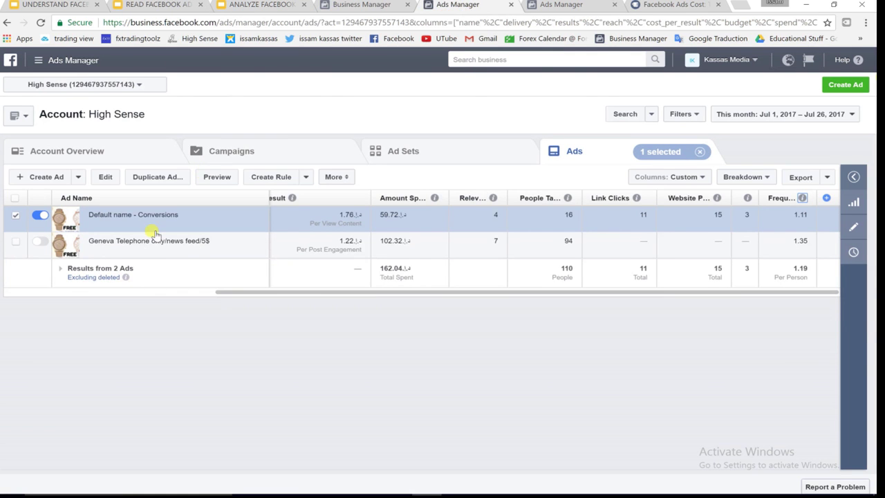
Briefly open Power Editor, go back to Ads Manager, then view the deck's slide 5 on relevancy score
click(36, 63)
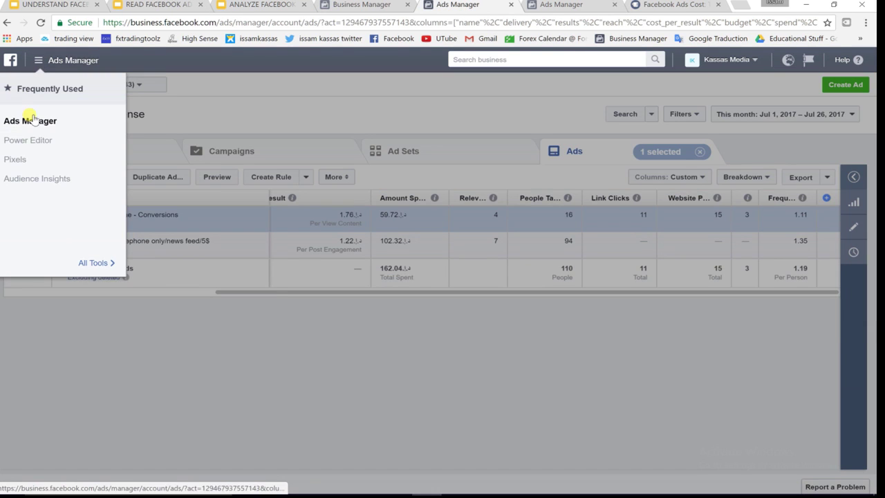
click(32, 140)
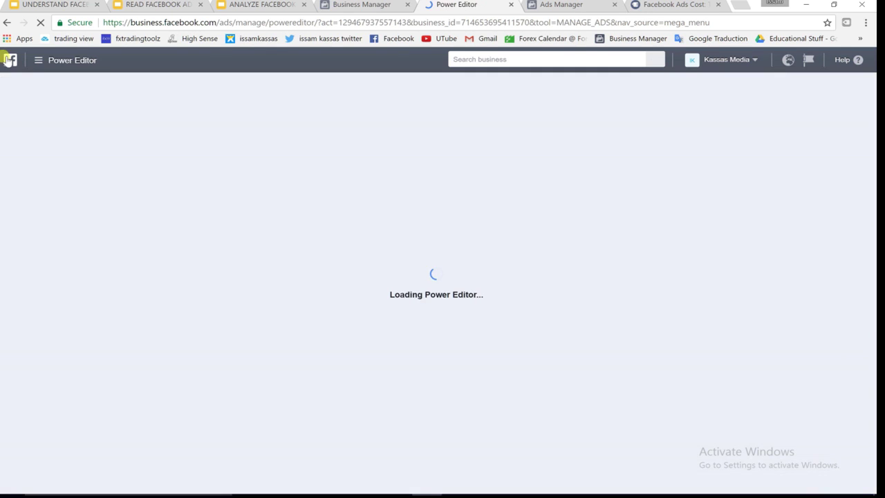
click(6, 24)
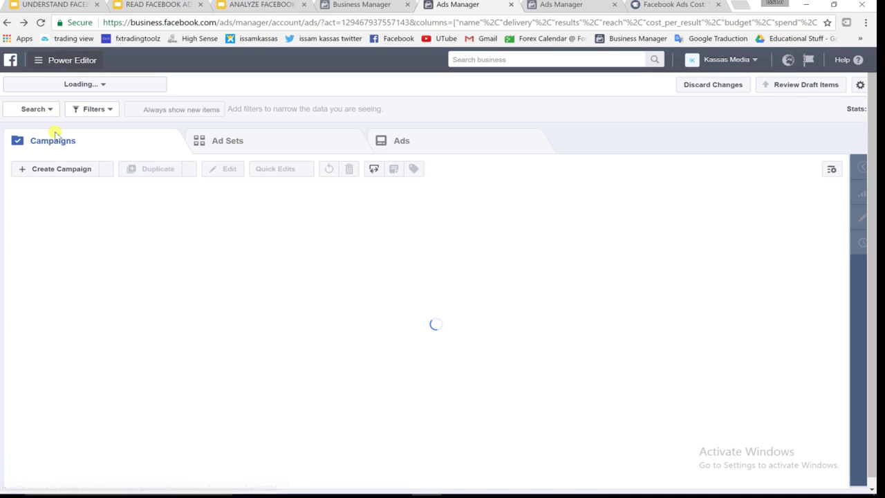
click(58, 60)
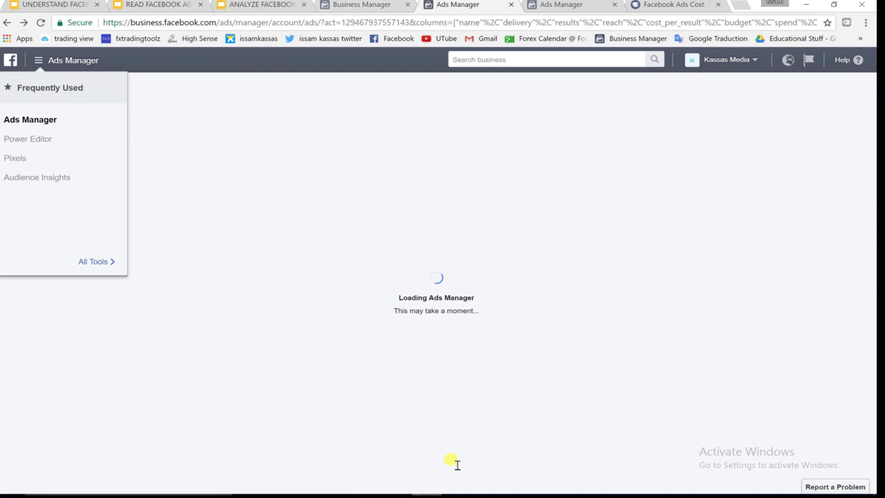
click(255, 4)
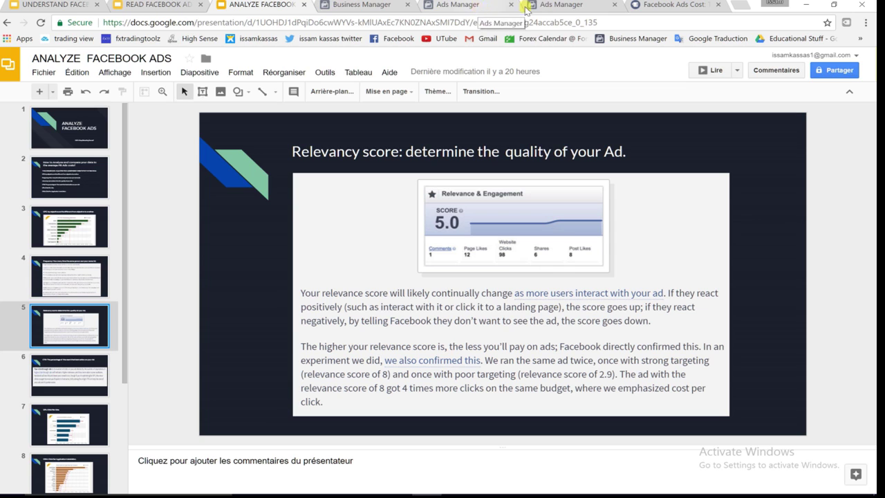
Widen the Relevance Score column so its full name shows
click(490, 7)
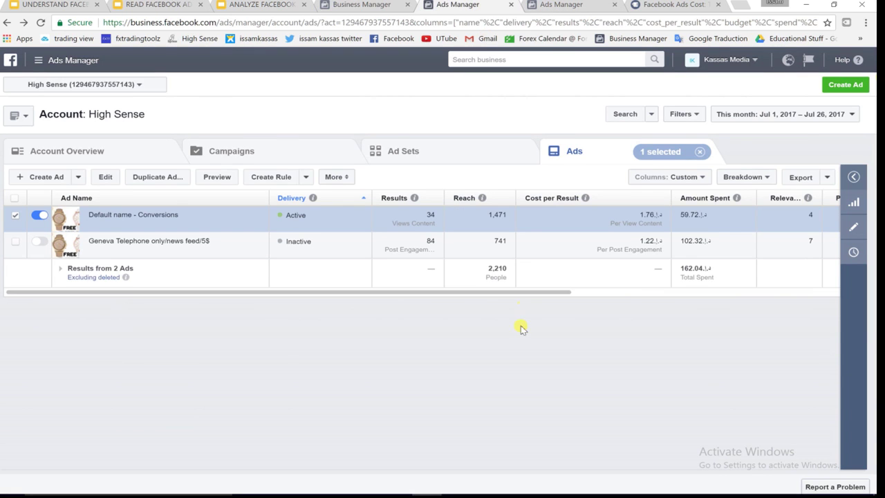
drag(545, 294, 695, 294)
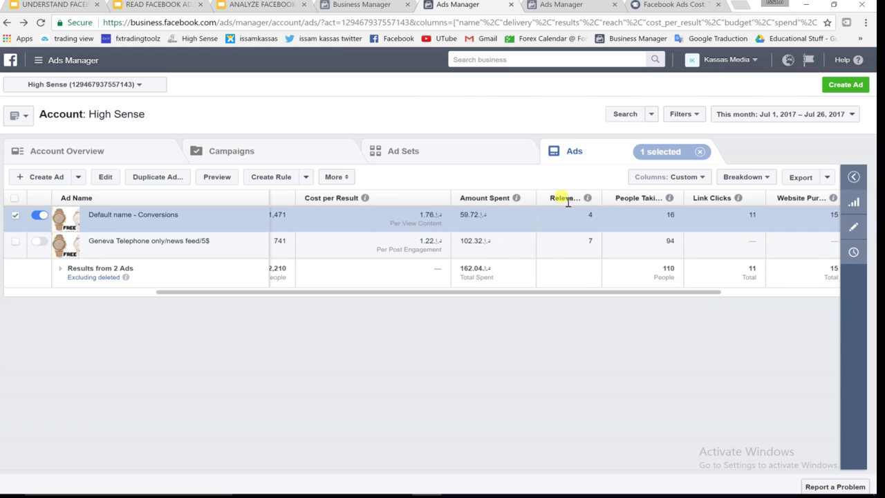
drag(608, 201, 636, 202)
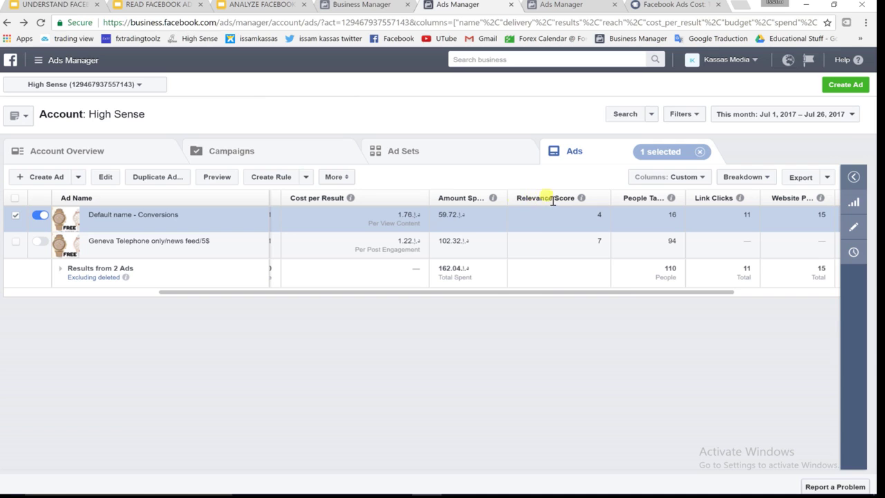
Highlight the two ads' relevance scores of 4 and 7, then return to the Relevancy score slide
double_click(611, 218)
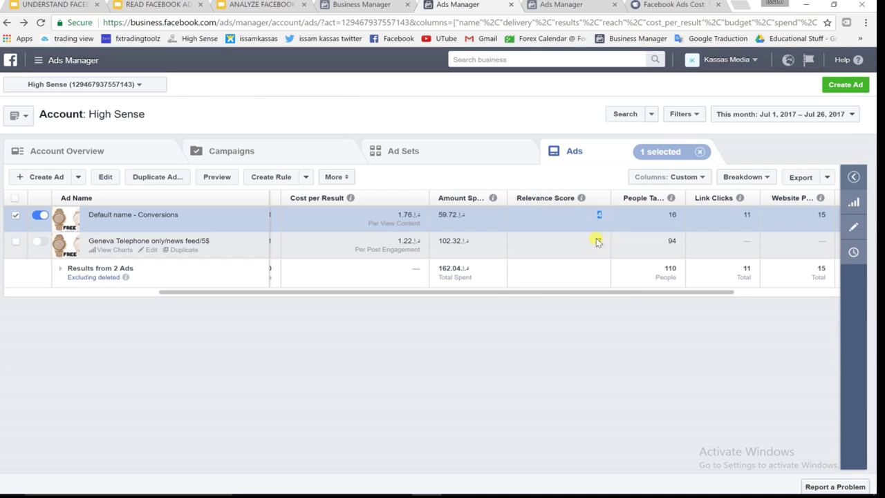
double_click(608, 240)
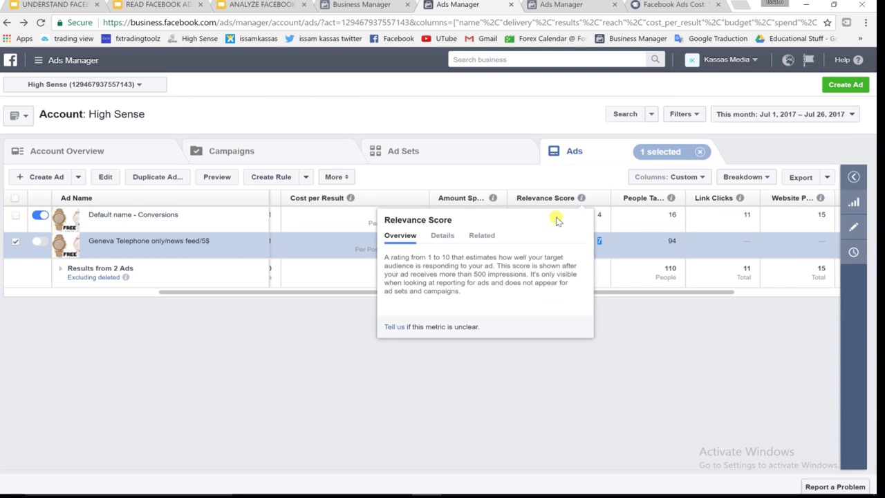
double_click(598, 215)
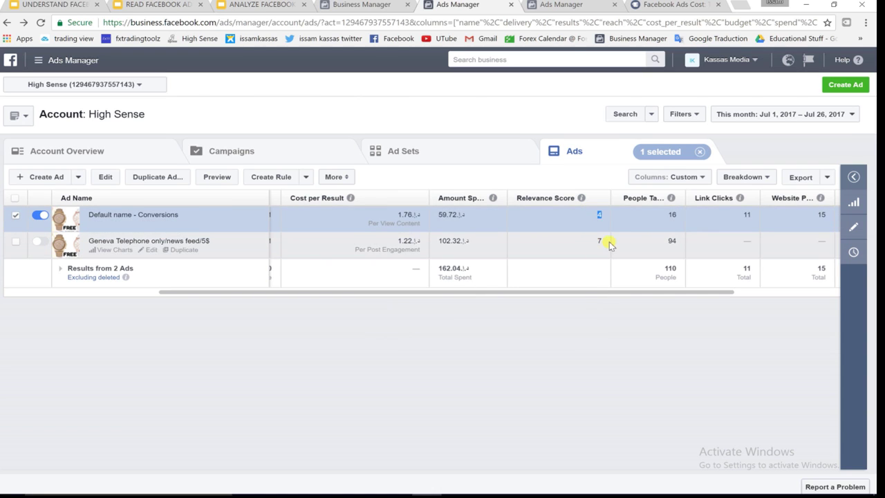
click(601, 241)
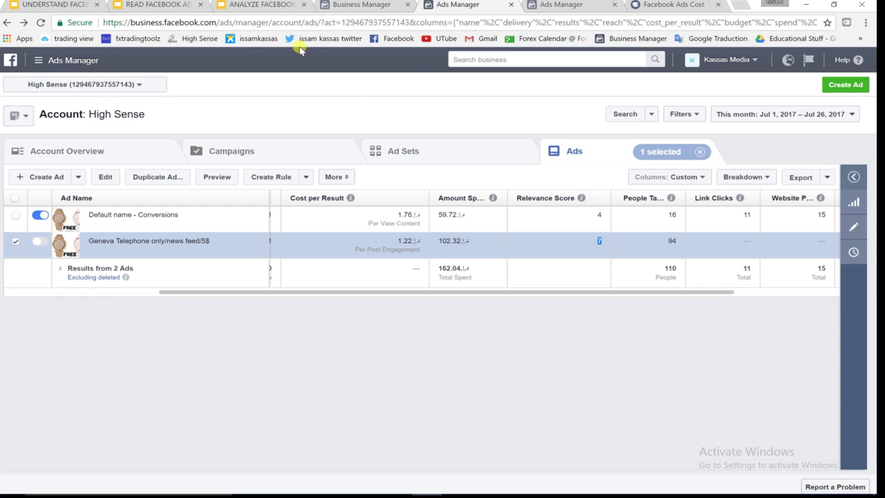
click(264, 5)
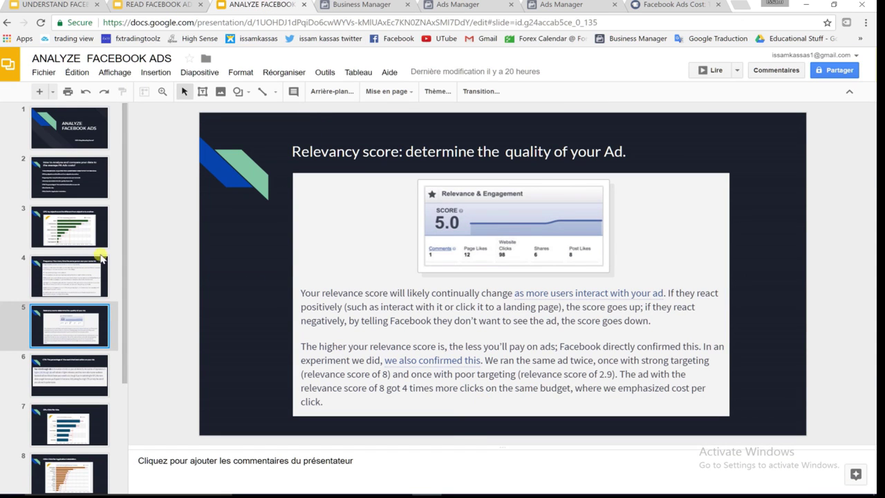
View the deck's slide 6 on CTR, then scroll the ads table to the reach figures 1,471 and 741
click(66, 371)
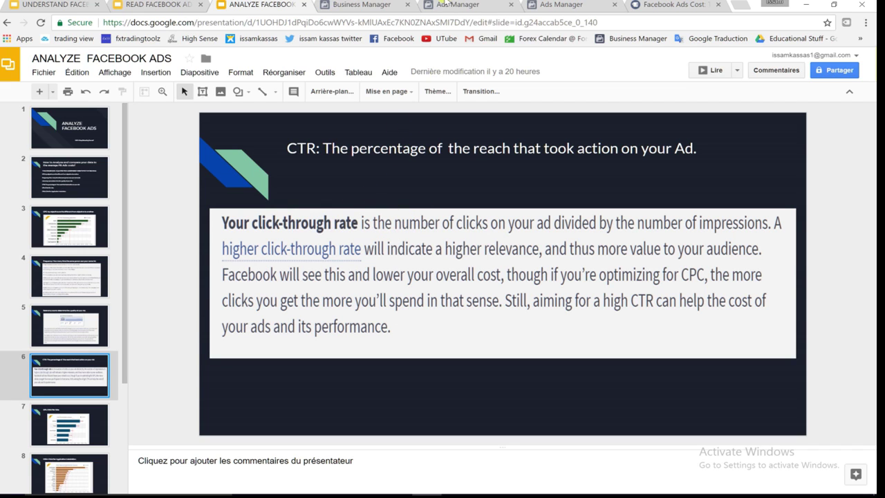
click(453, 4)
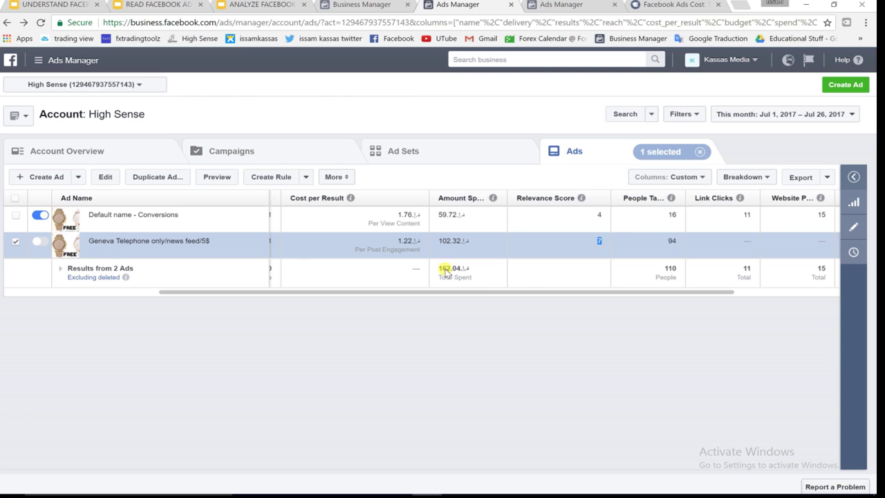
drag(474, 292, 294, 309)
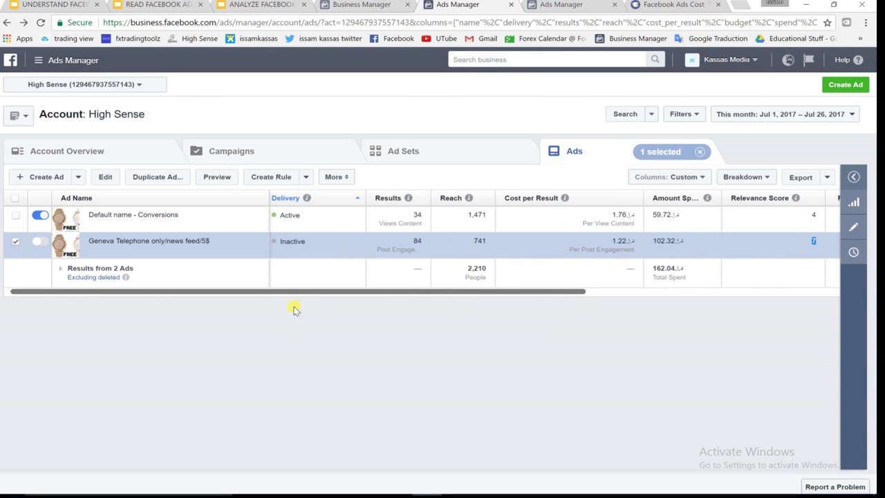
scroll(336, 314, right, 1)
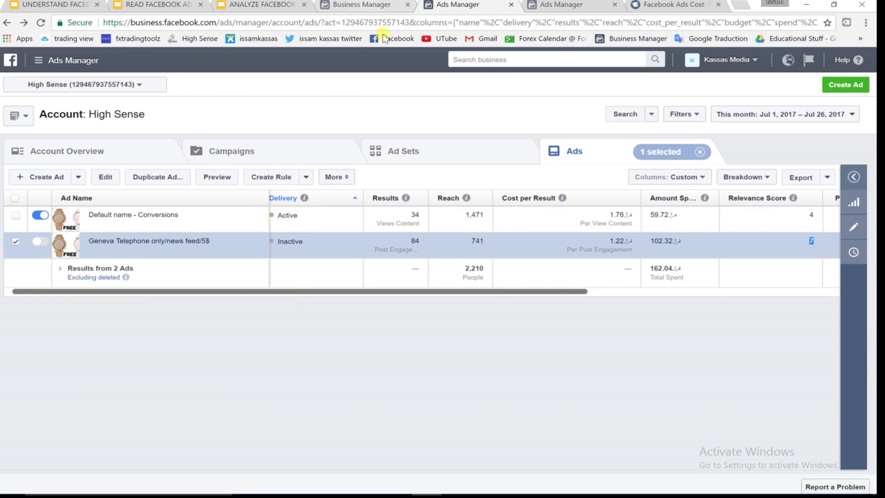
Glance at the Business Manager page and the CTR slide, then return to the ads table
click(362, 4)
click(470, 4)
click(262, 5)
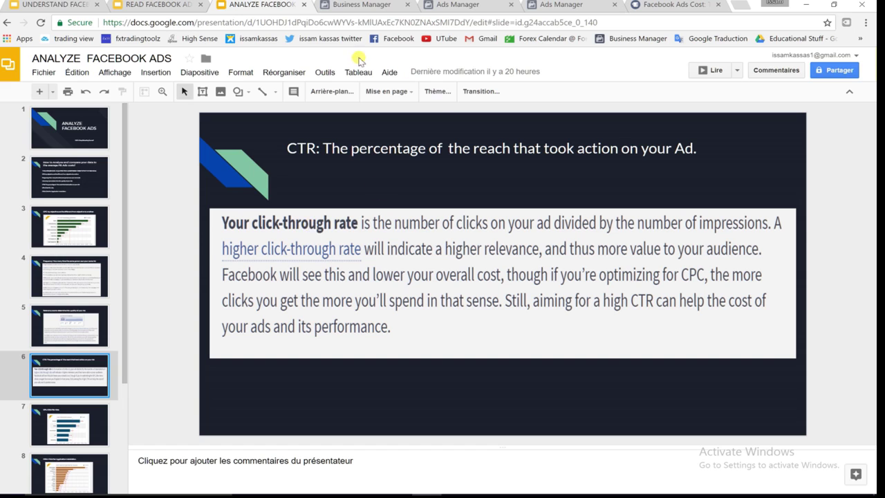
click(456, 5)
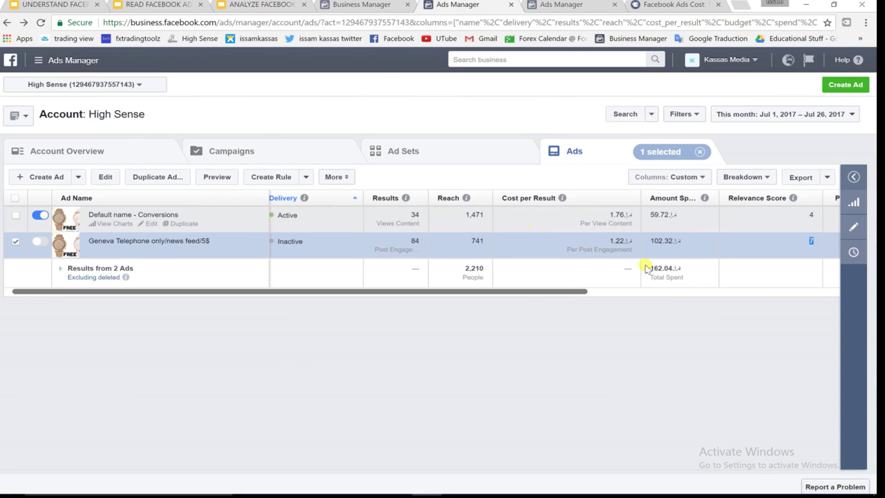
Start loading Power Editor from the Facebook ad tools menu
drag(535, 290, 546, 311)
click(72, 61)
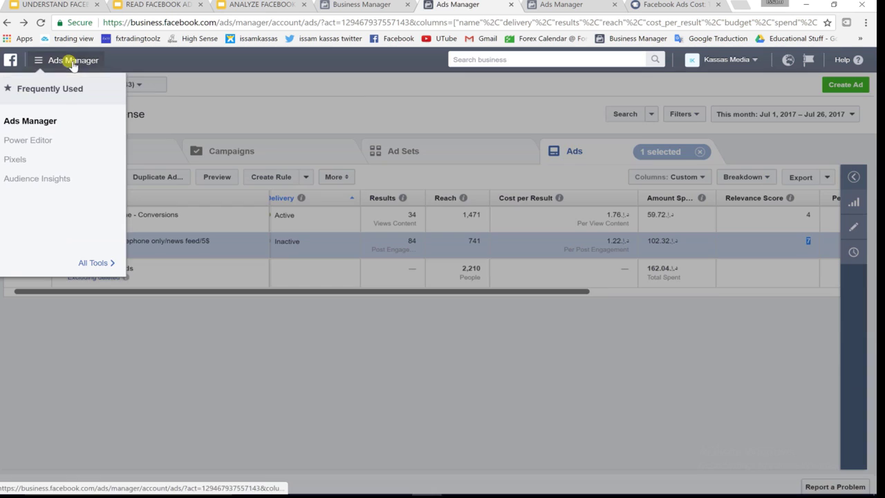
click(36, 140)
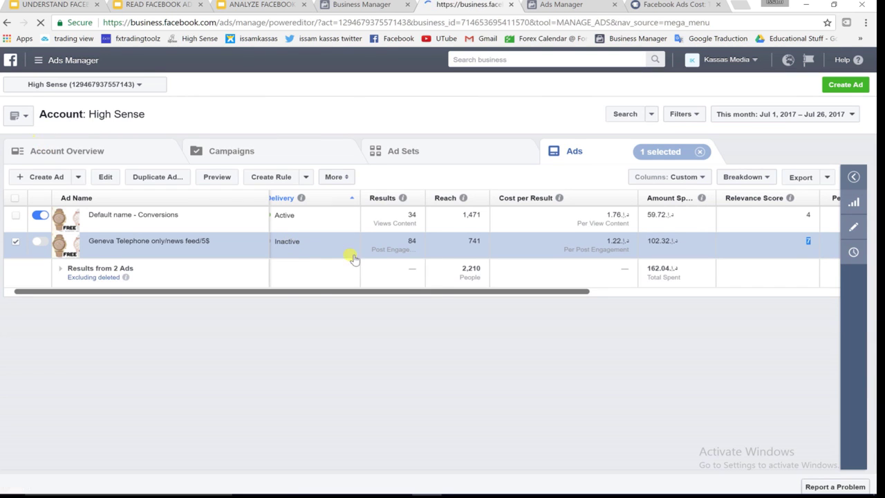